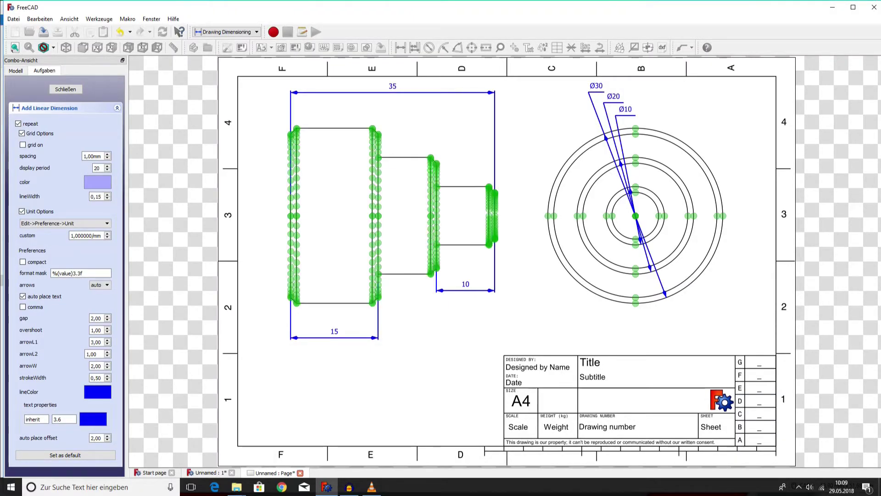
# Add a 1 mm linear dimension across the chamfer at the side view's shoulder.
pyautogui.click(430, 157)
pyautogui.click(437, 162)
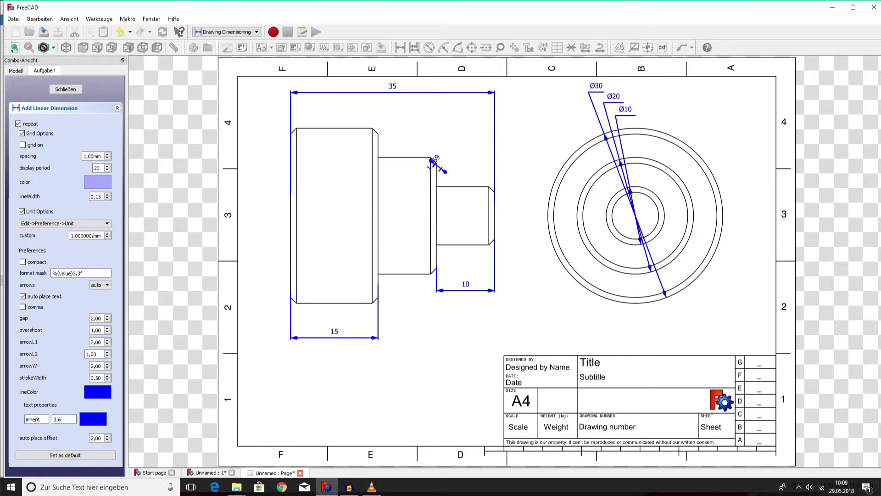
pyautogui.press('Escape')
pyautogui.press('Escape')
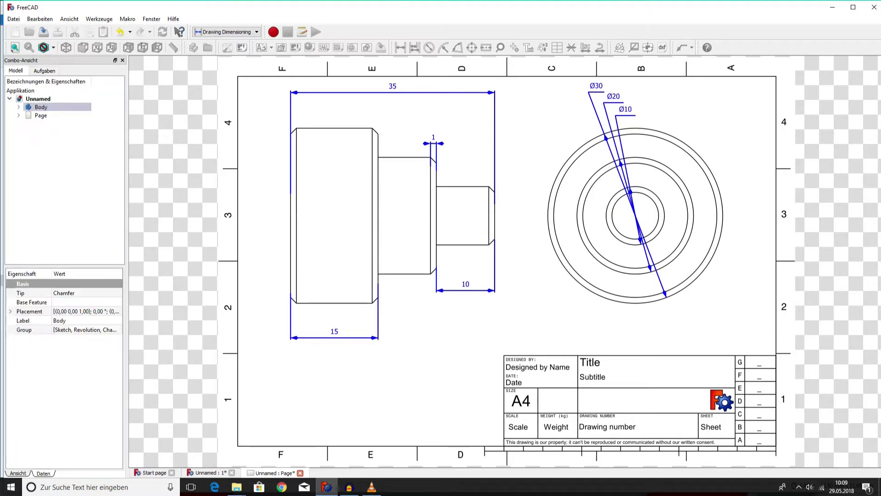
pyautogui.click(400, 47)
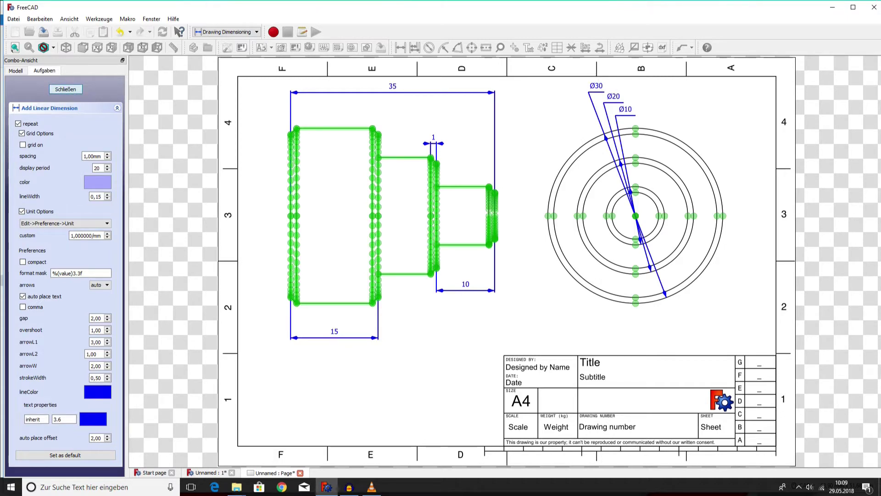
pyautogui.click(66, 89)
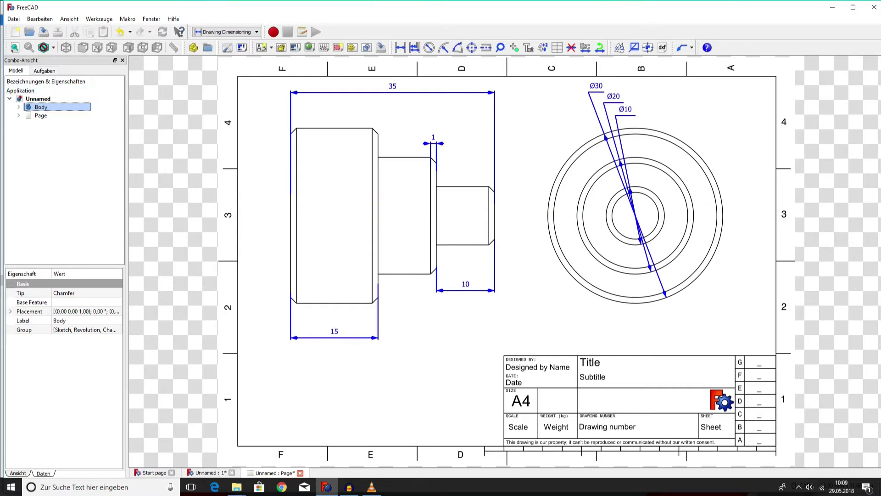
# Start a new text label reading 'x 45°' on the sheet.
pyautogui.click(528, 47)
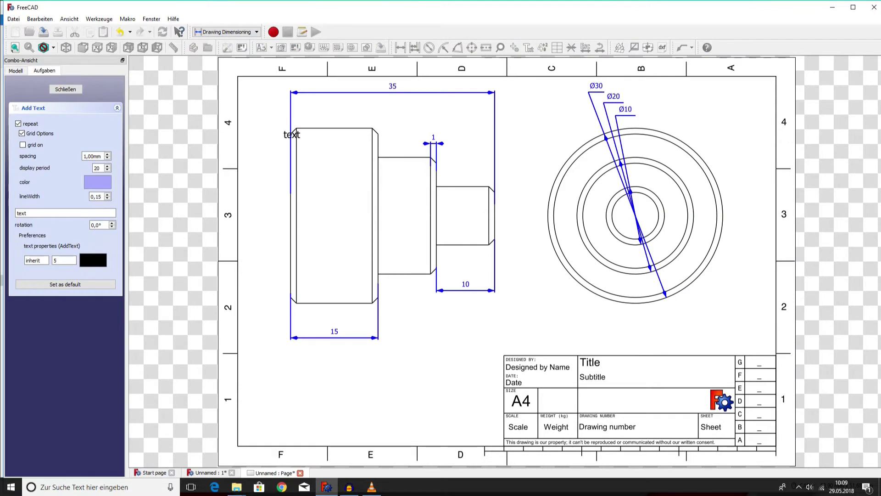
pyautogui.click(292, 134)
pyautogui.write('x 45°')
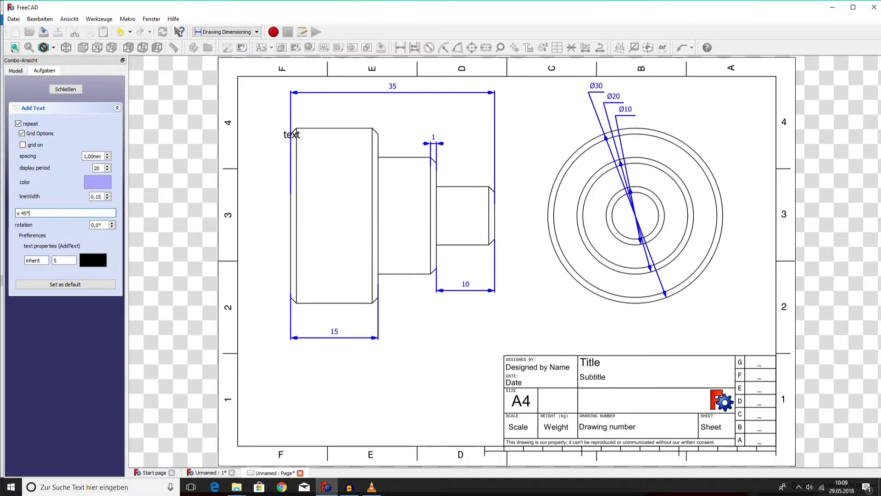
# Make both label colours blue and place the text beside the 1 dimension.
pyautogui.click(97, 182)
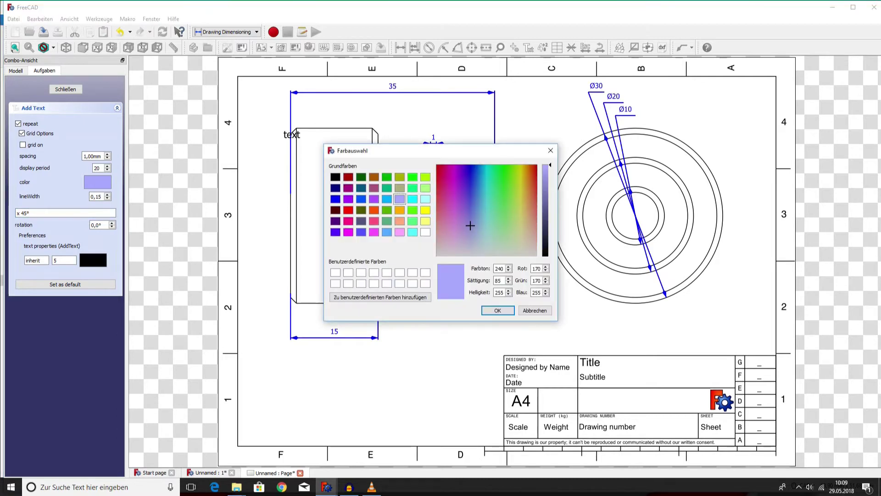
pyautogui.click(336, 231)
pyautogui.click(335, 199)
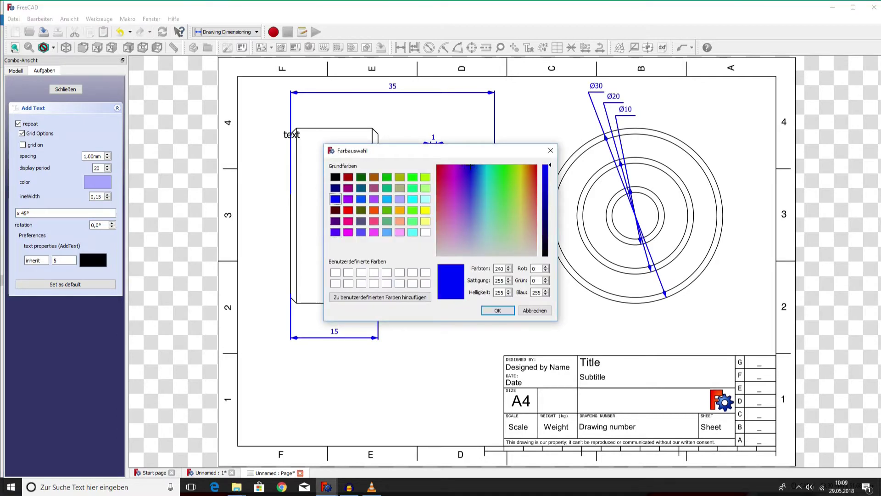
pyautogui.click(497, 310)
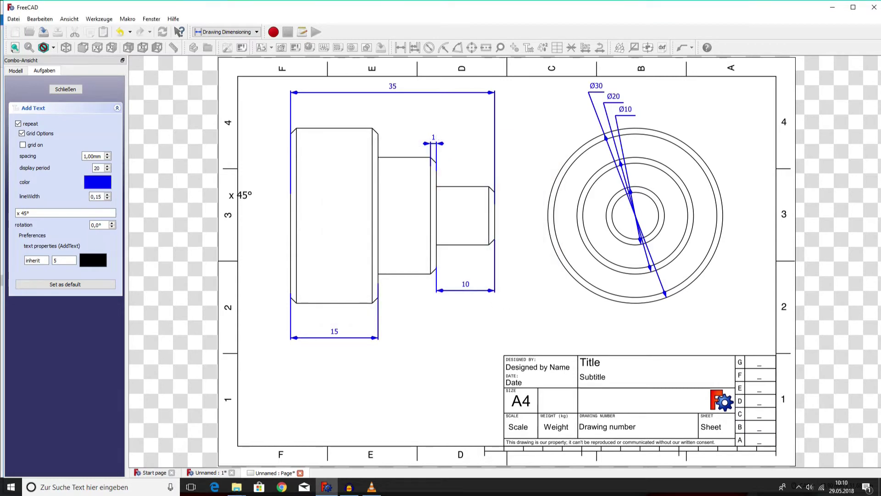
pyautogui.click(93, 259)
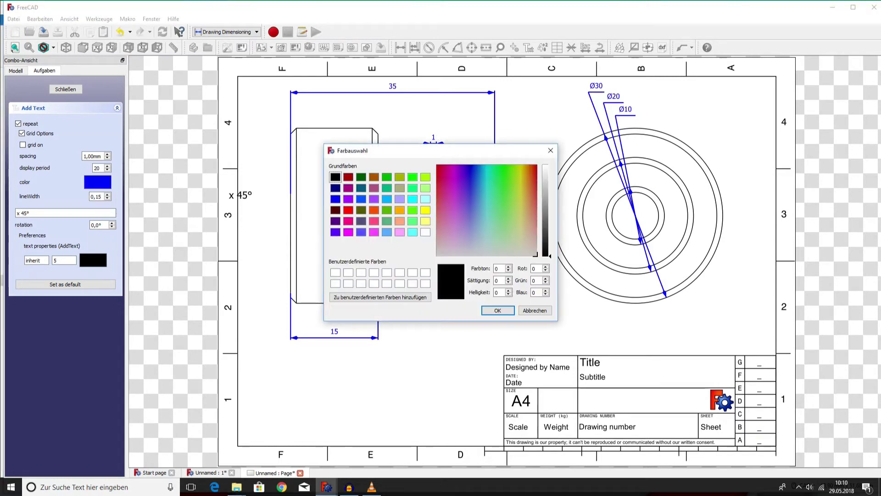
pyautogui.click(336, 199)
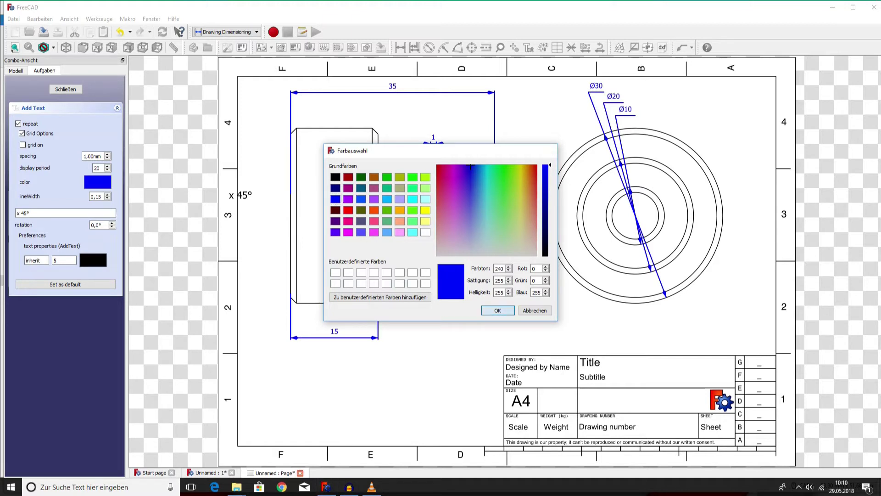
pyautogui.click(497, 310)
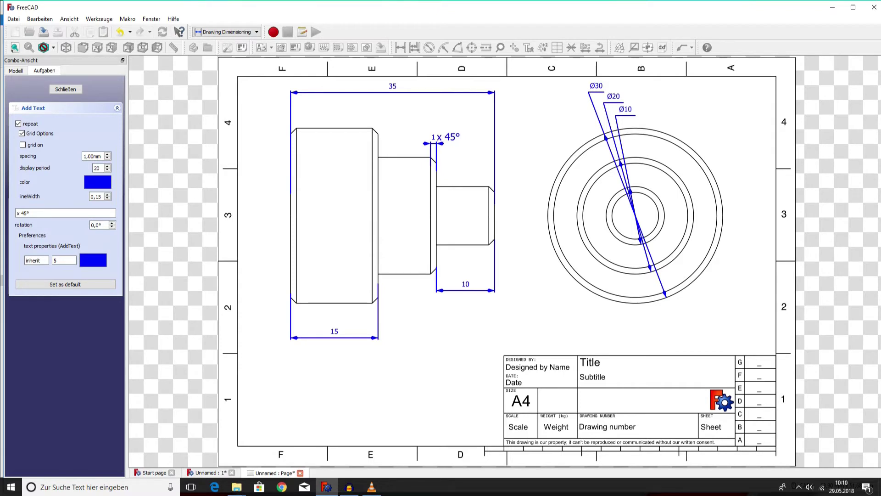
pyautogui.click(438, 139)
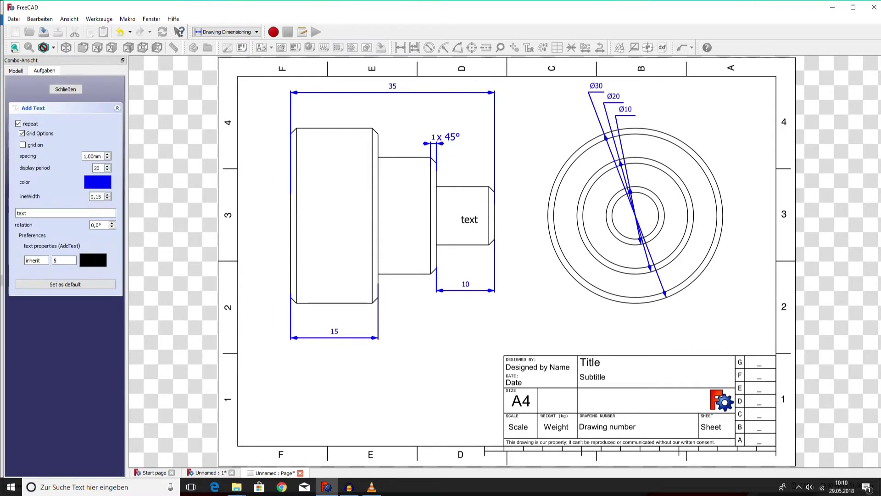
# Stop the Add Text tool so no further labels are placed.
pyautogui.rightClick(461, 223)
pyautogui.press('Escape')
pyautogui.press('Escape')
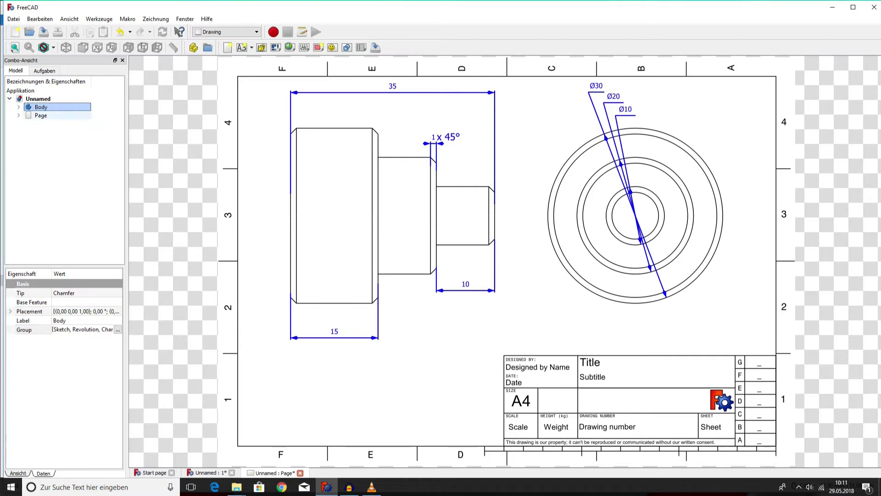
# Select the drawing Page and open its Editable Texts list.
pyautogui.press('Down')
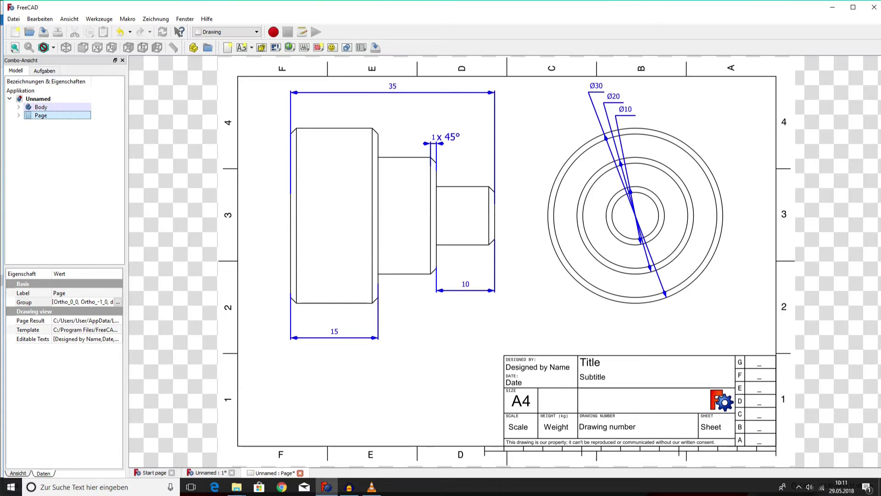
pyautogui.click(86, 339)
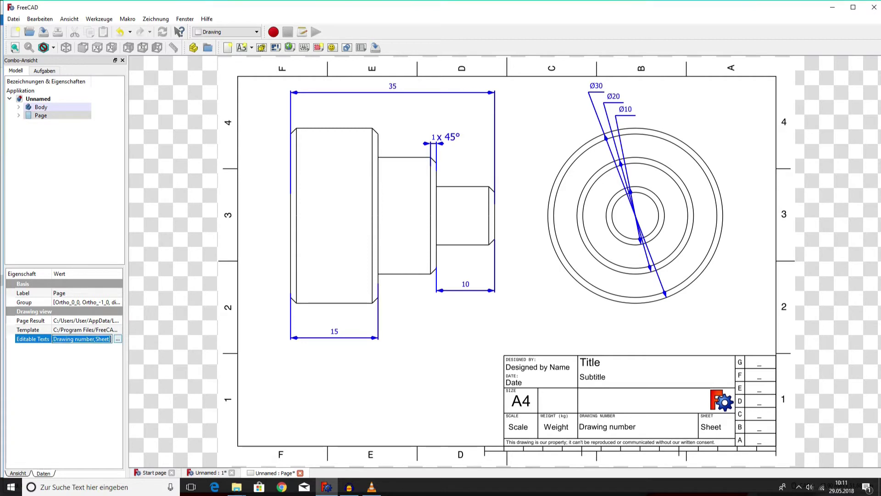
pyautogui.click(118, 339)
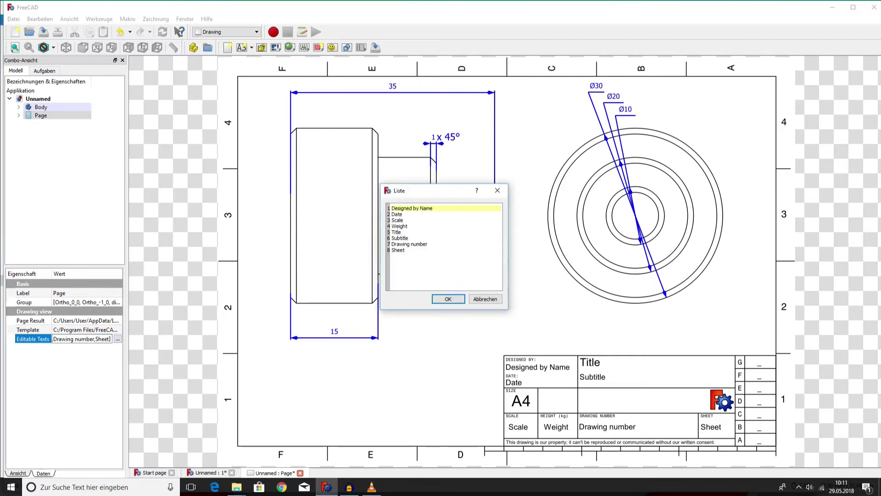
# Enter the designer's name and the date 29.05.2018 in the title-block list.
pyautogui.moveTo(380, 184); pyautogui.dragTo(278, 126)
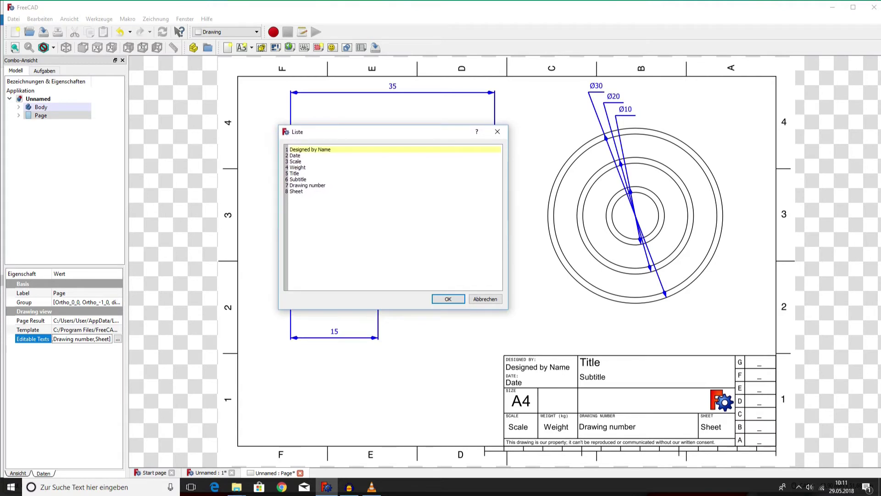
pyautogui.tripleClick(325, 149)
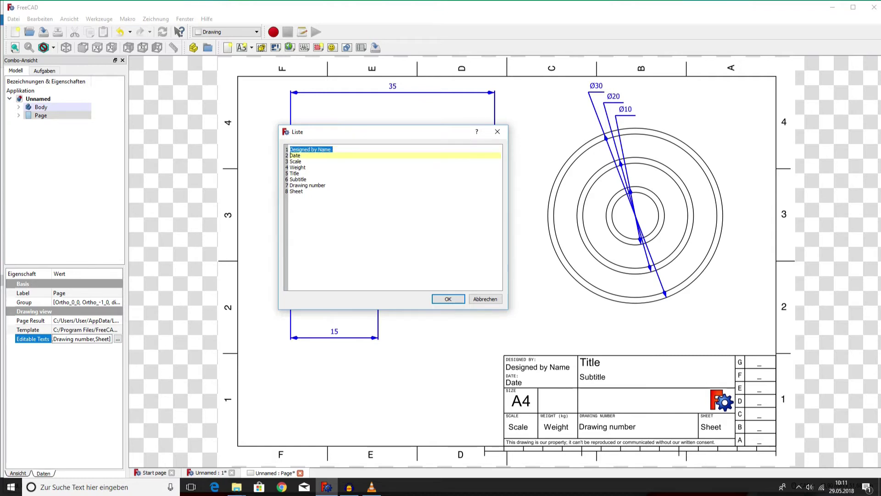
pyautogui.press('Left')
pyautogui.press('BackSpace')
pyautogui.press('BackSpace')
pyautogui.press('BackSpace')
pyautogui.press('BackSpace')
pyautogui.press('BackSpace')
pyautogui.press('BackSpace')
pyautogui.press('BackSpace')
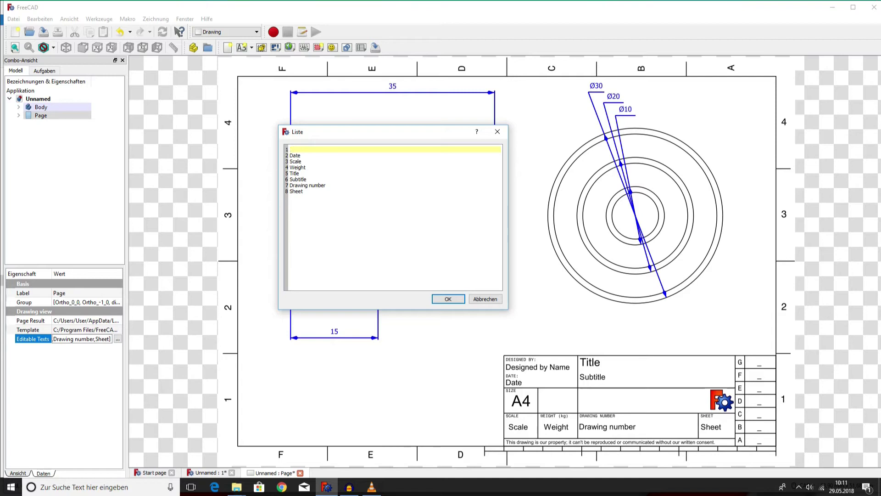
pyautogui.write('hanne')
pyautogui.press('Down')
pyautogui.press('BackSpace')
pyautogui.press('BackSpace')
pyautogui.write('29')
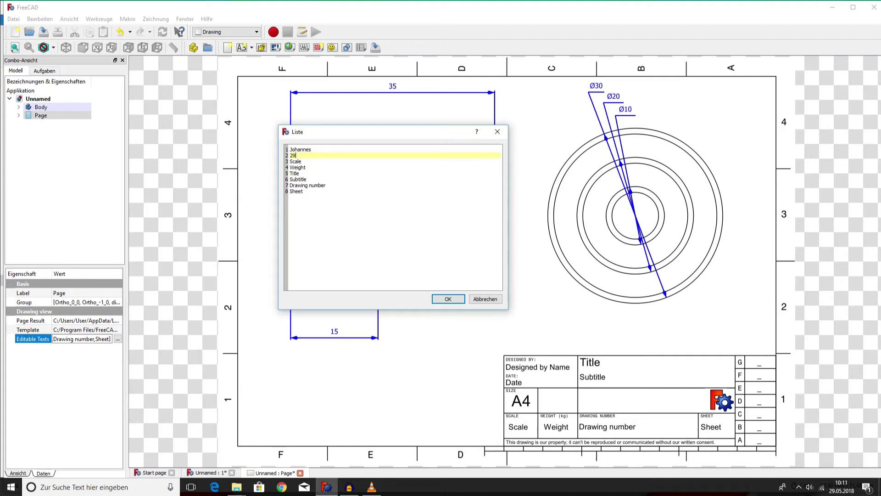
pyautogui.write('.05.2018')
# Fill in scale 1:1, weight 0.5kg, title Tutorial and subtitle Aluminium.
pyautogui.press('Down')
pyautogui.hotkey('shift', 'Home')
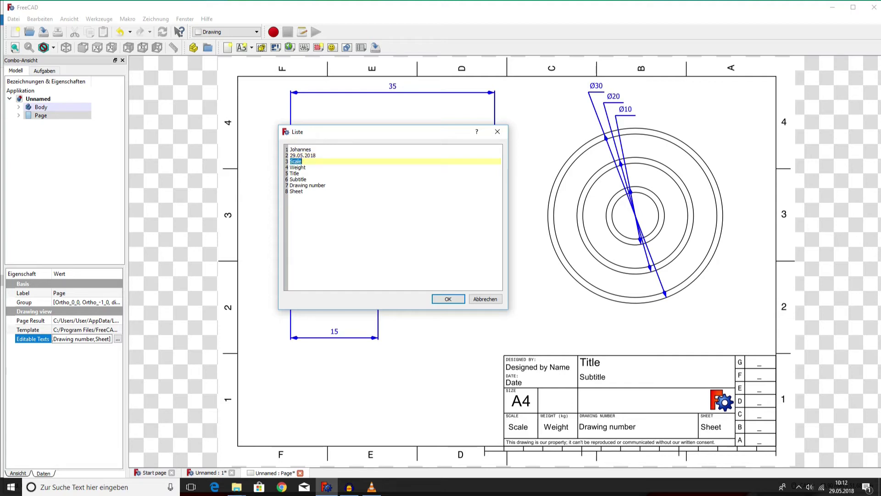
pyautogui.write('1:1')
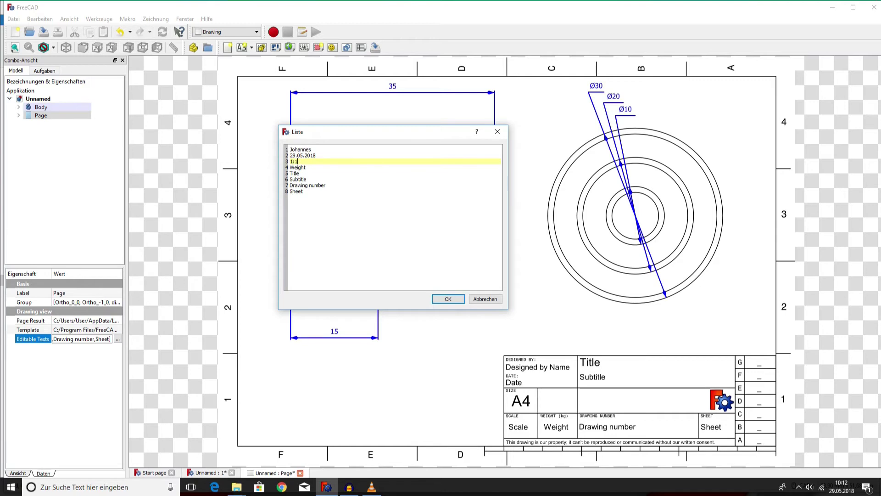
pyautogui.press('Down')
pyautogui.hotkey('shift', 'Home')
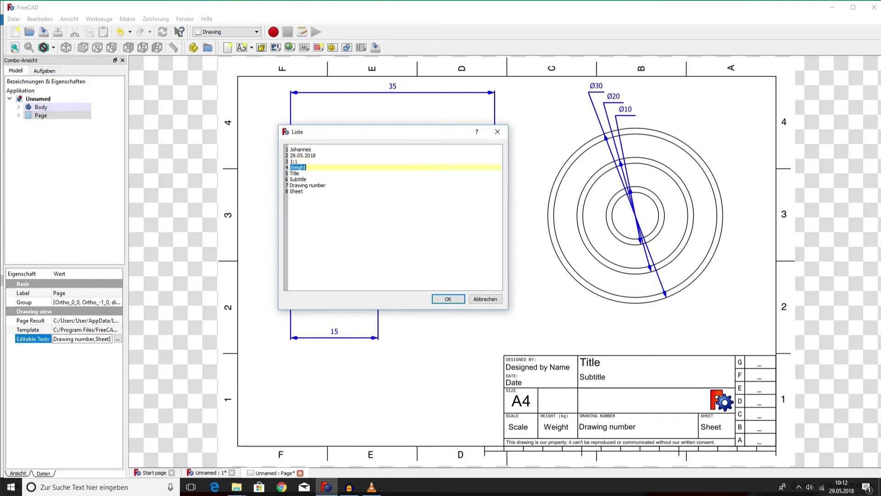
pyautogui.write('0.5k')
pyautogui.write('g')
pyautogui.press('Down')
pyautogui.hotkey('shift', 'Home')
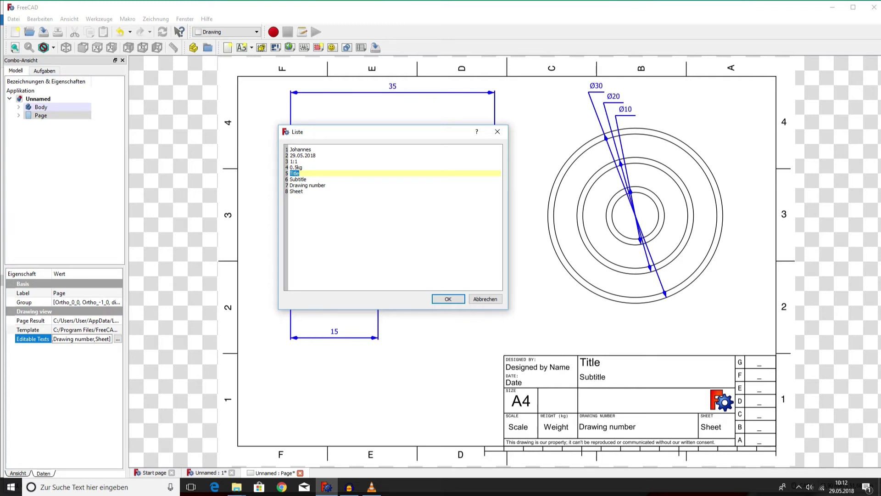
pyautogui.write('Tutoria')
pyautogui.press('Tab')
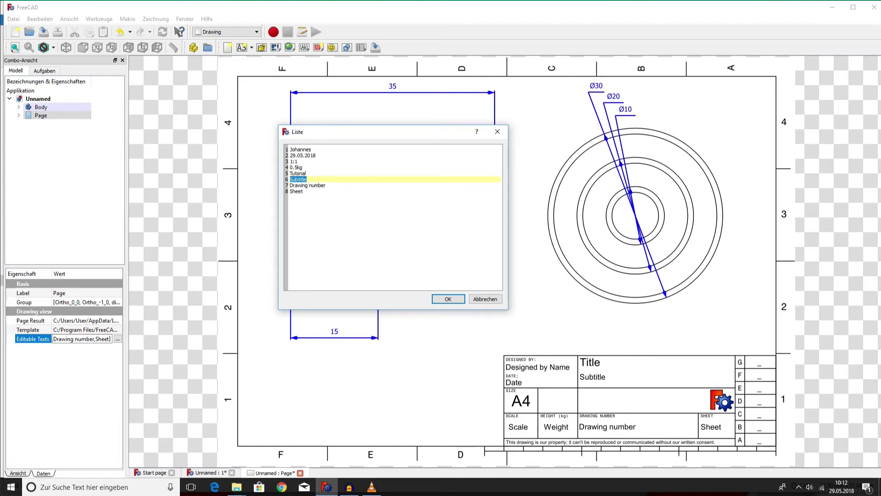
pyautogui.write('Alumi')
pyautogui.write('nium')
# Set drawing number 1 and sheet 1, then apply the title-block texts.
pyautogui.press('Down')
pyautogui.press('End')
pyautogui.hotkey('ctrl', 'shift', 'Left')
pyautogui.press('Right')
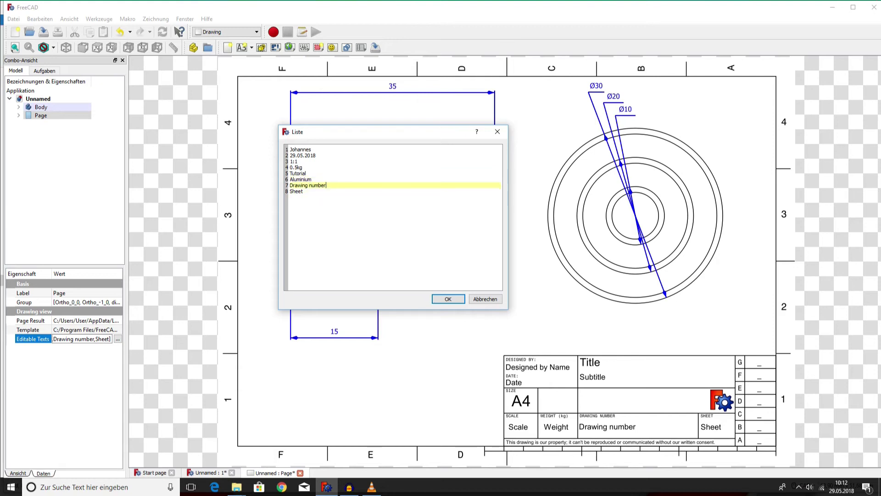
pyautogui.press('BackSpace')
pyautogui.press('BackSpace')
pyautogui.press('BackSpace')
pyautogui.press('BackSpace')
pyautogui.press('BackSpace')
pyautogui.press('BackSpace')
pyautogui.write('1')
pyautogui.press('Tab')
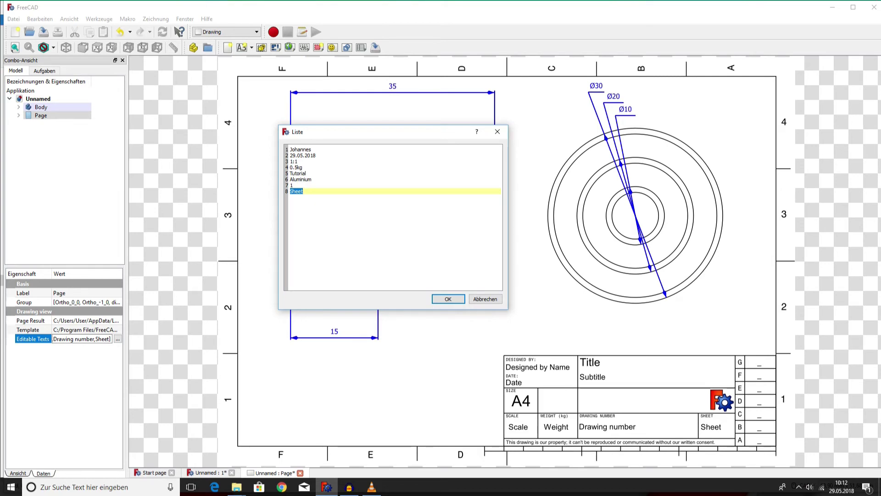
pyautogui.write('^1')
pyautogui.press('BackSpace')
pyautogui.press('BackSpace')
pyautogui.click(459, 299)
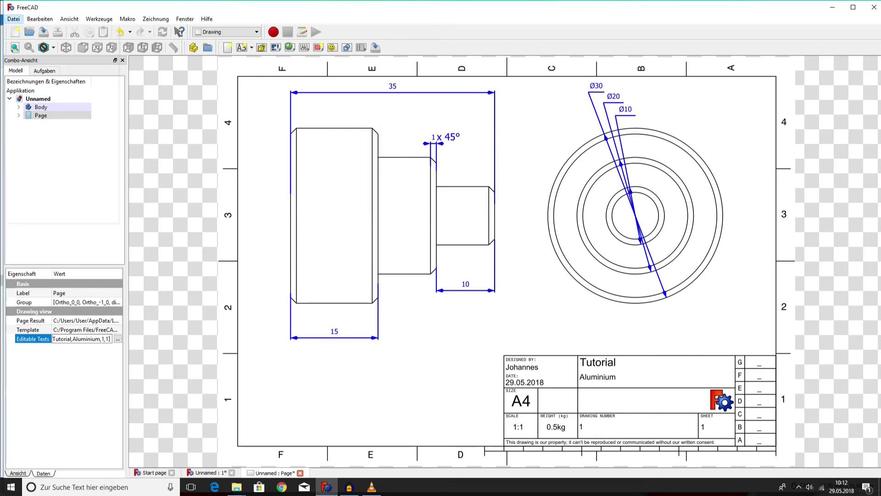
# Show the print preview via Datei > Druckvorschau.
pyautogui.click(13, 19)
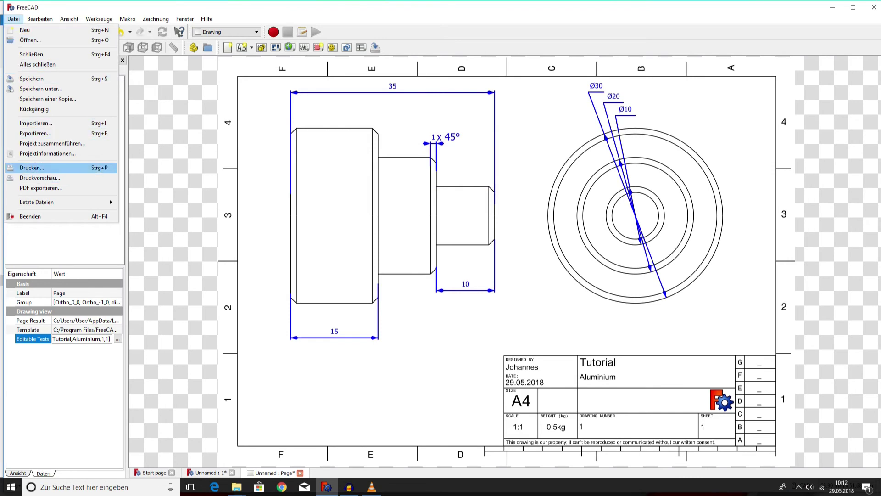
pyautogui.click(39, 177)
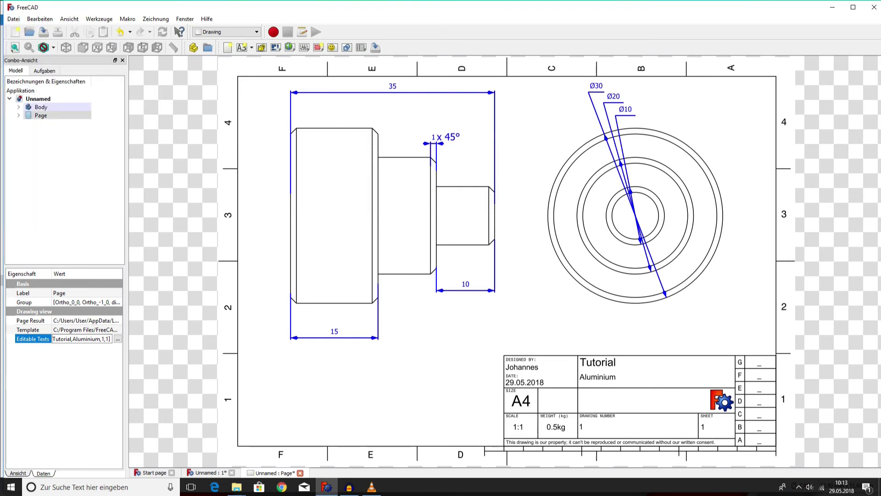